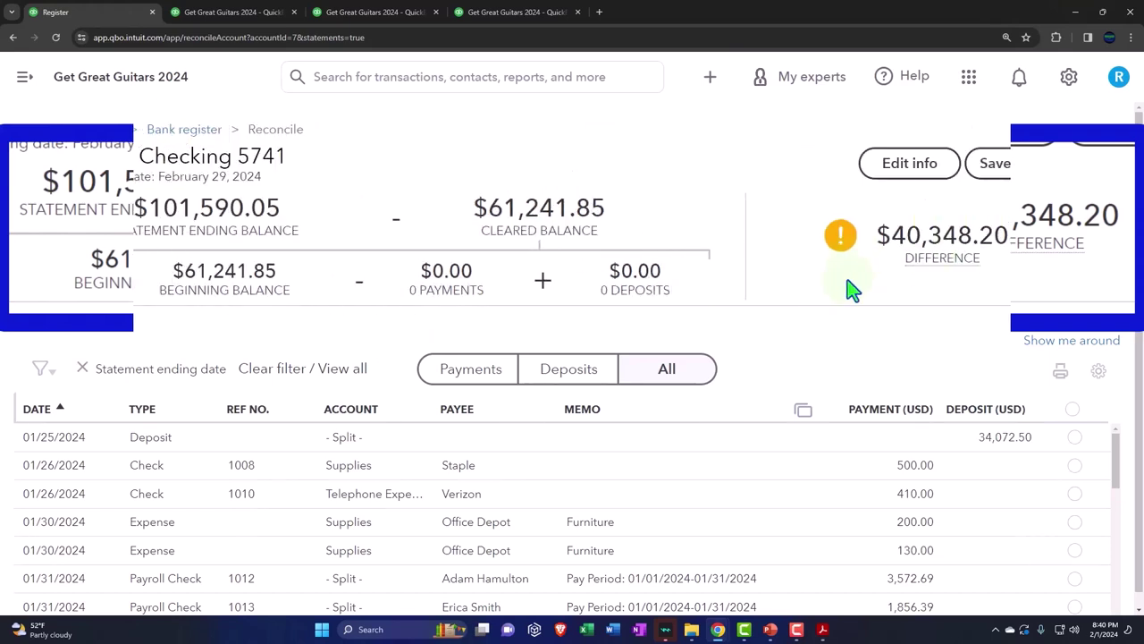
# Step: Check the statement ending balance and date without changes, then collapse the reconciliation summary header
pyautogui.scroll(-5, 749, 459)
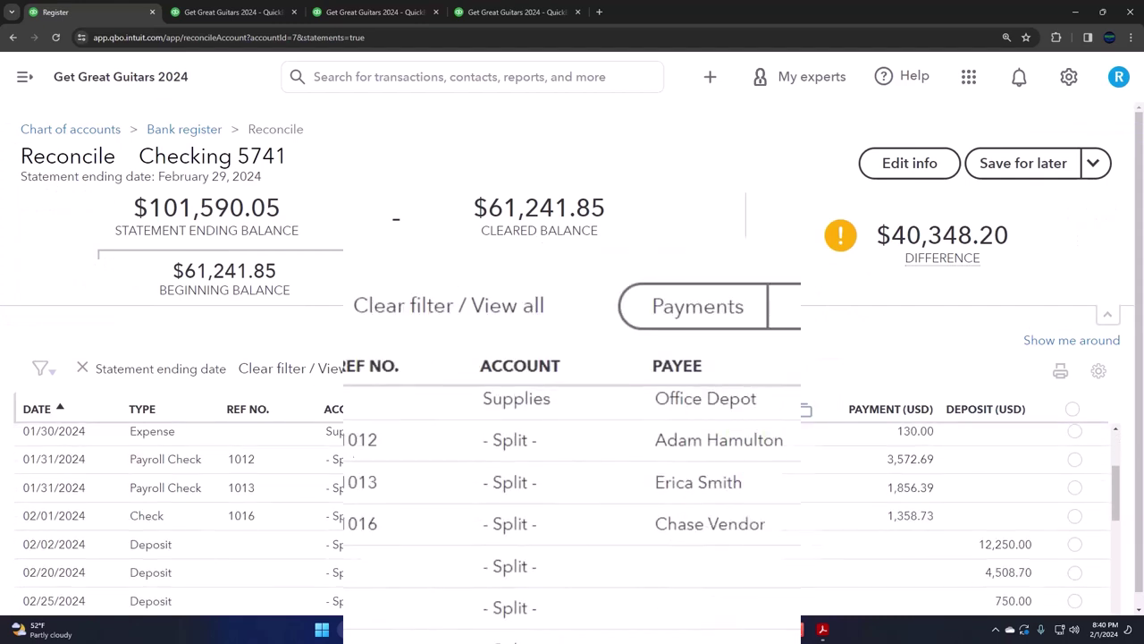
pyautogui.scroll(-3, 1112, 441)
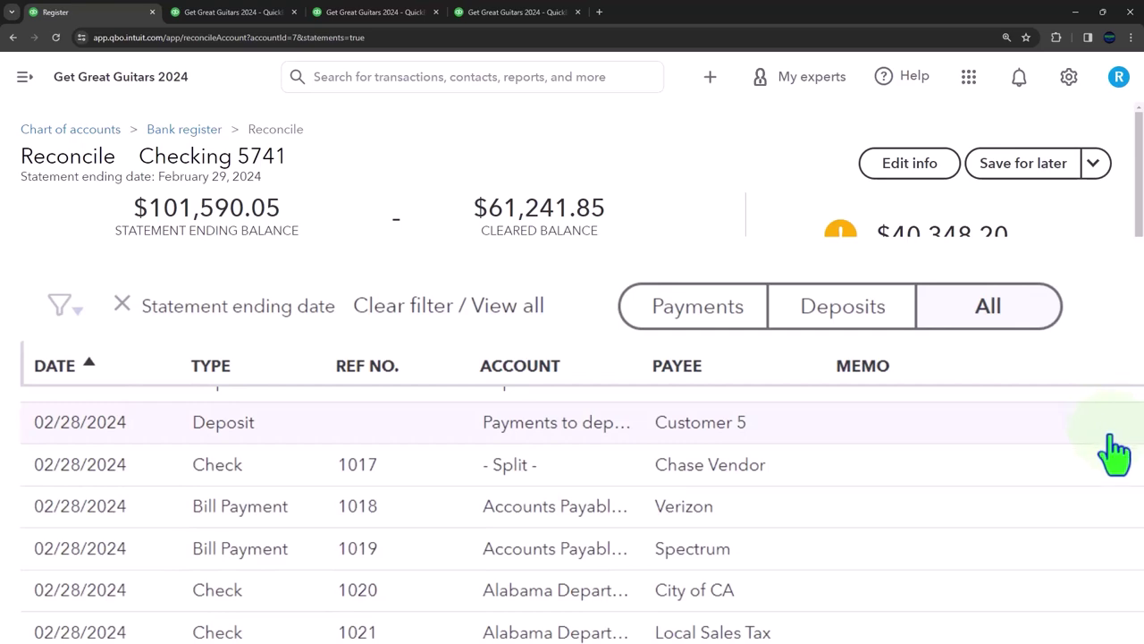
pyautogui.scroll(5, 1114, 447)
pyautogui.scroll(2, 1118, 456)
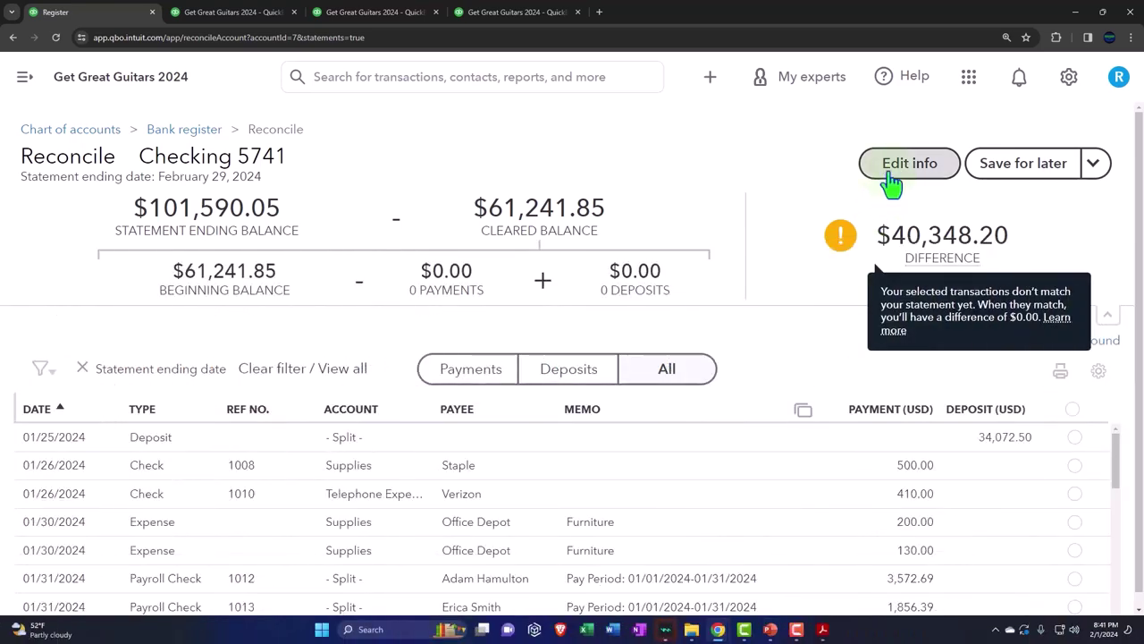
pyautogui.click(909, 164)
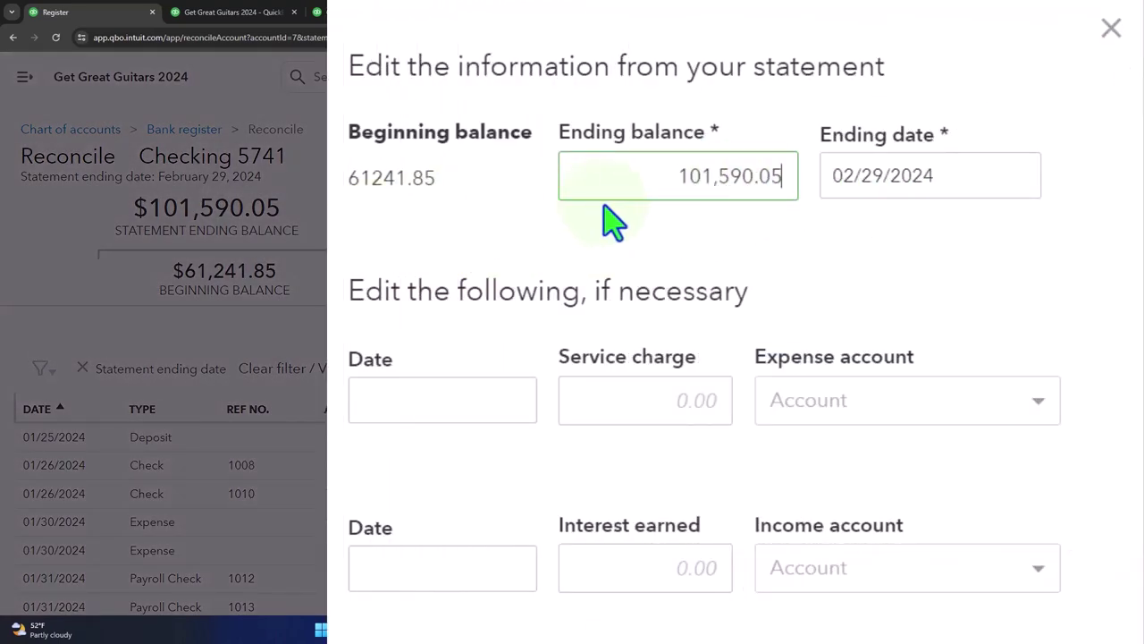
pyautogui.click(1111, 31)
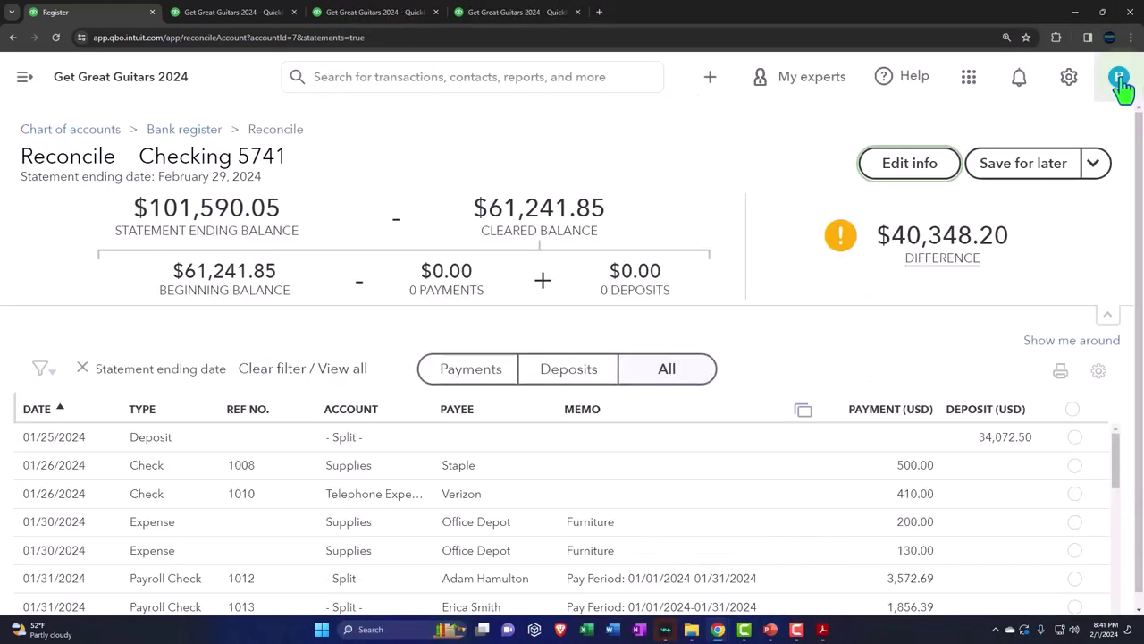
pyautogui.click(1107, 315)
# Step: Filter the reconciliation list to deposits only and bring up Bank Stmt Feb.pdf in Acrobat
pyautogui.click(583, 266)
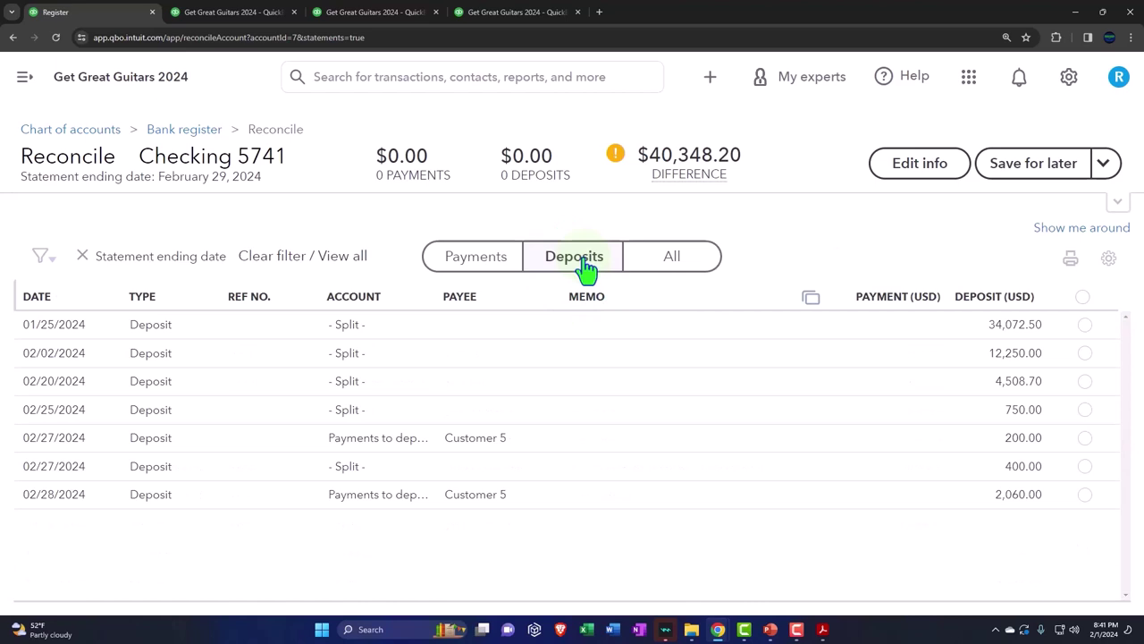
pyautogui.moveTo(824, 633)
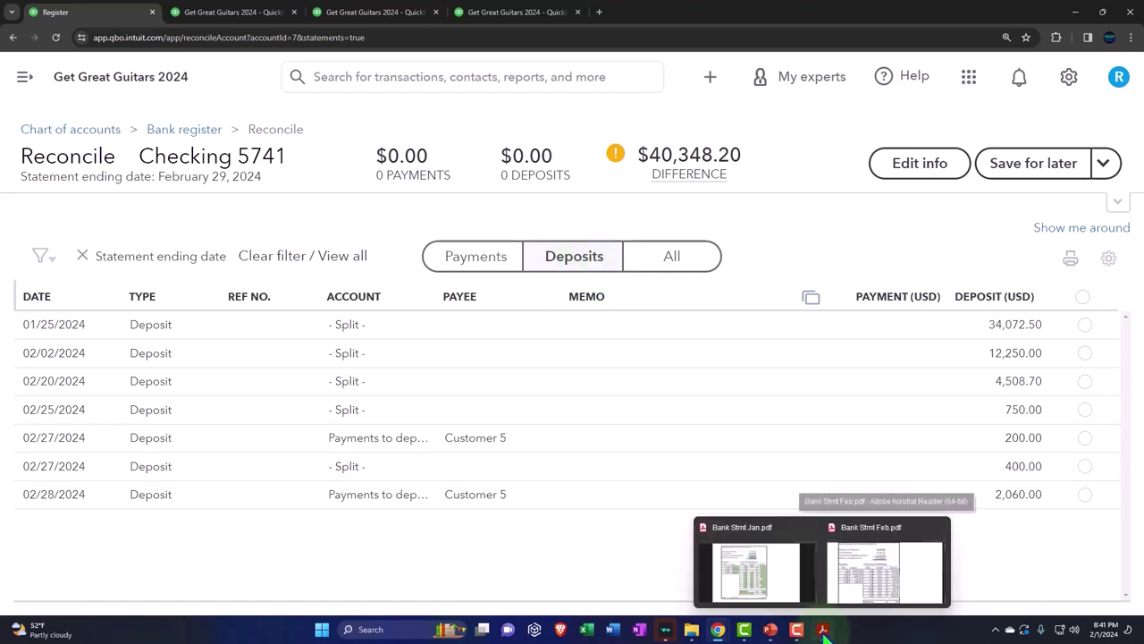
pyautogui.click(883, 582)
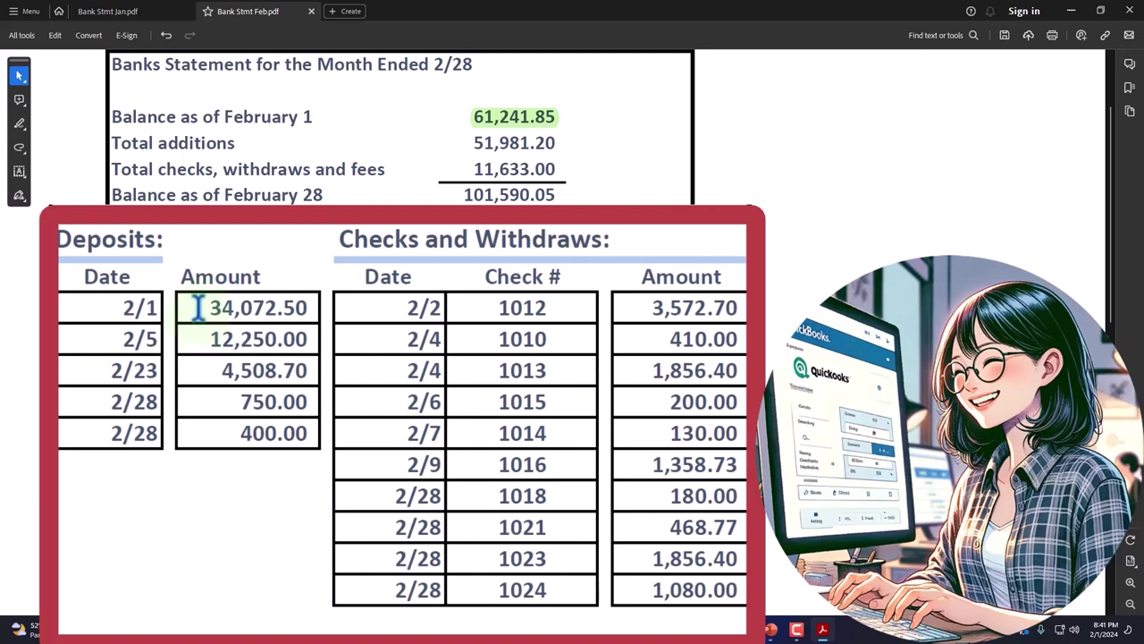
# Step: Select the 2/1 deposit amount 34,072.50 and its date on the February statement
pyautogui.moveTo(198, 307); pyautogui.dragTo(311, 310)
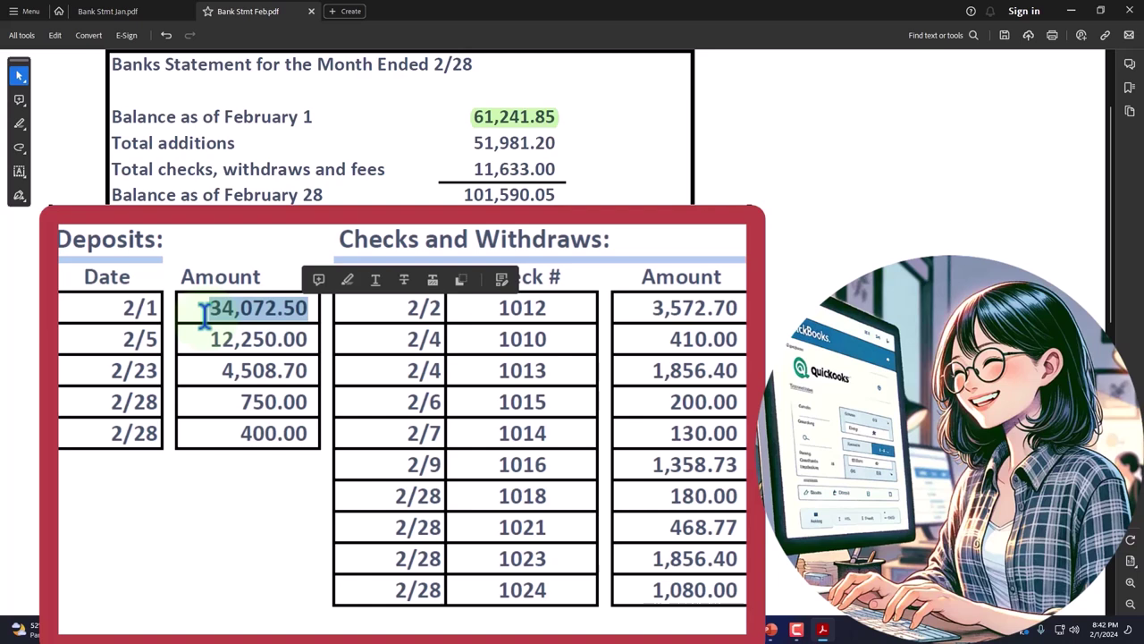
pyautogui.moveTo(116, 308); pyautogui.dragTo(295, 309)
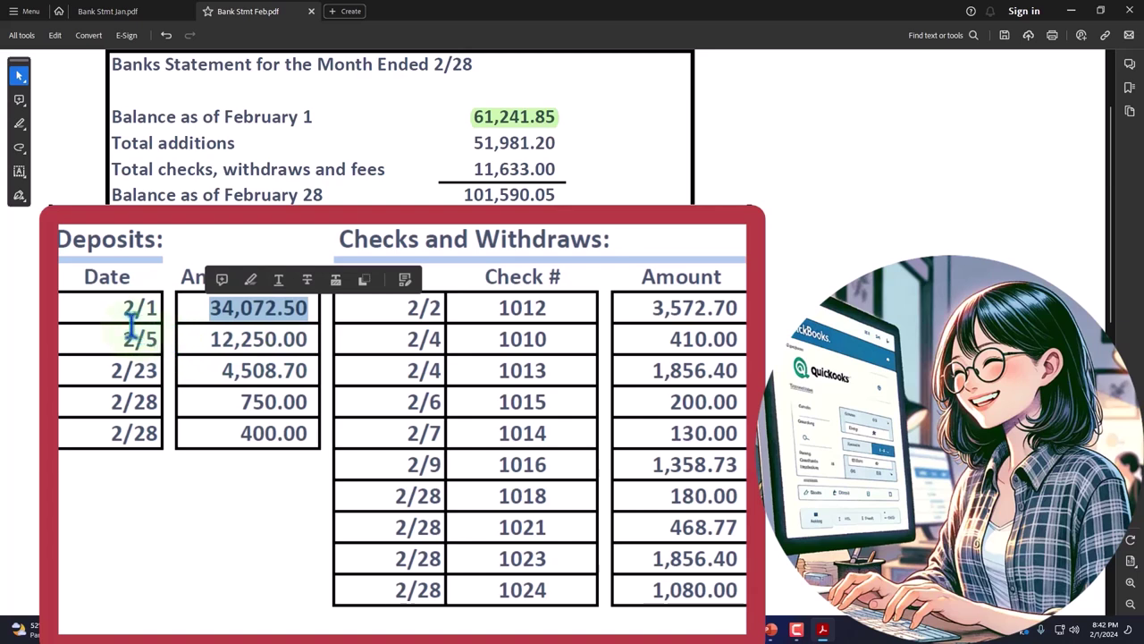
pyautogui.moveTo(823, 632)
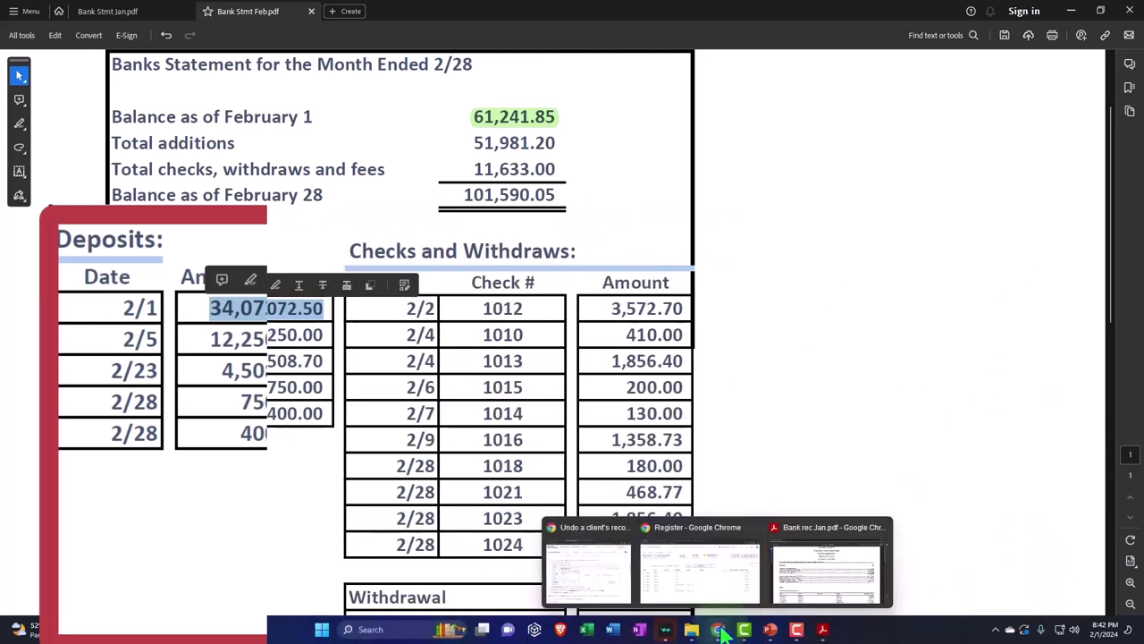
# Step: Tick the 01/25 34,072.50 deposit, cutting the difference to $6,275.70, and reopen the February statement
pyautogui.hotkey('alt', 'Tab')
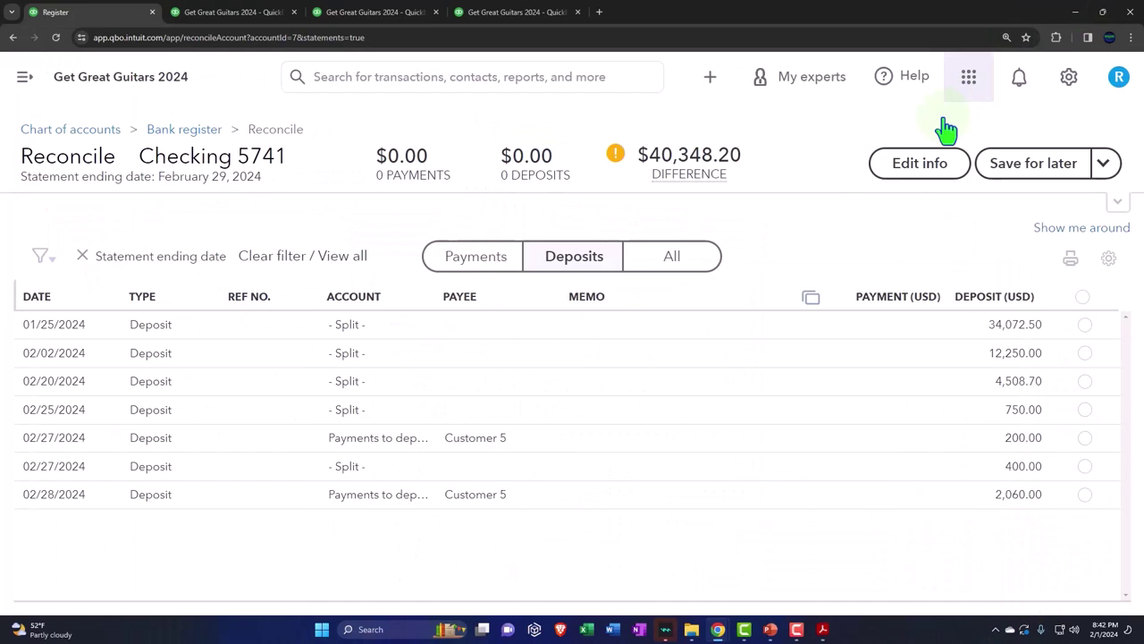
pyautogui.click(1084, 324)
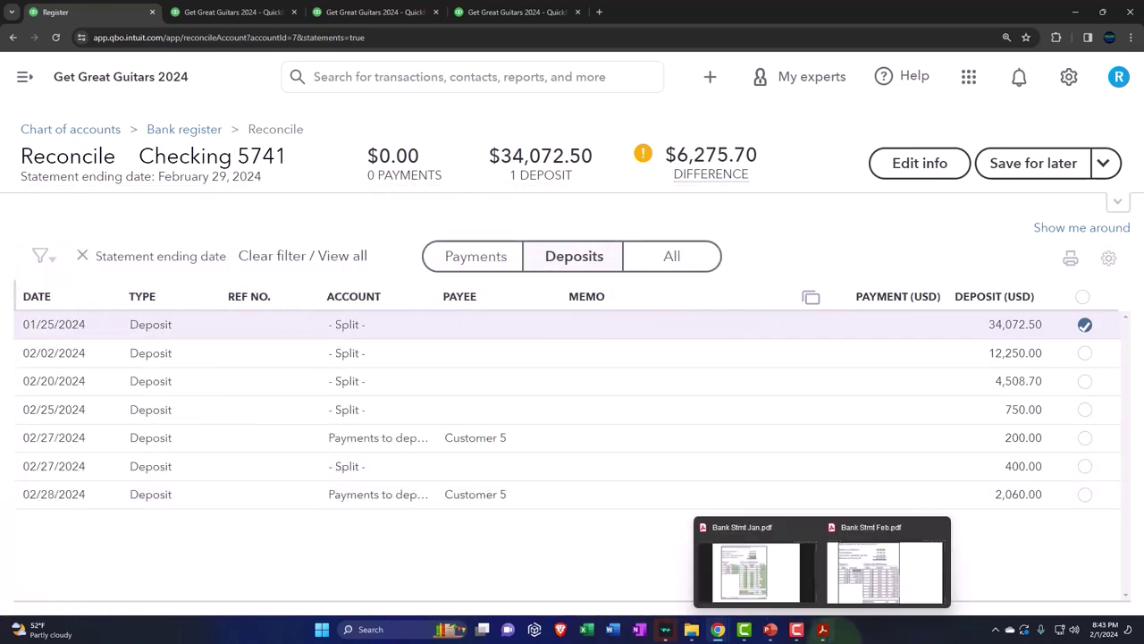
pyautogui.click(875, 592)
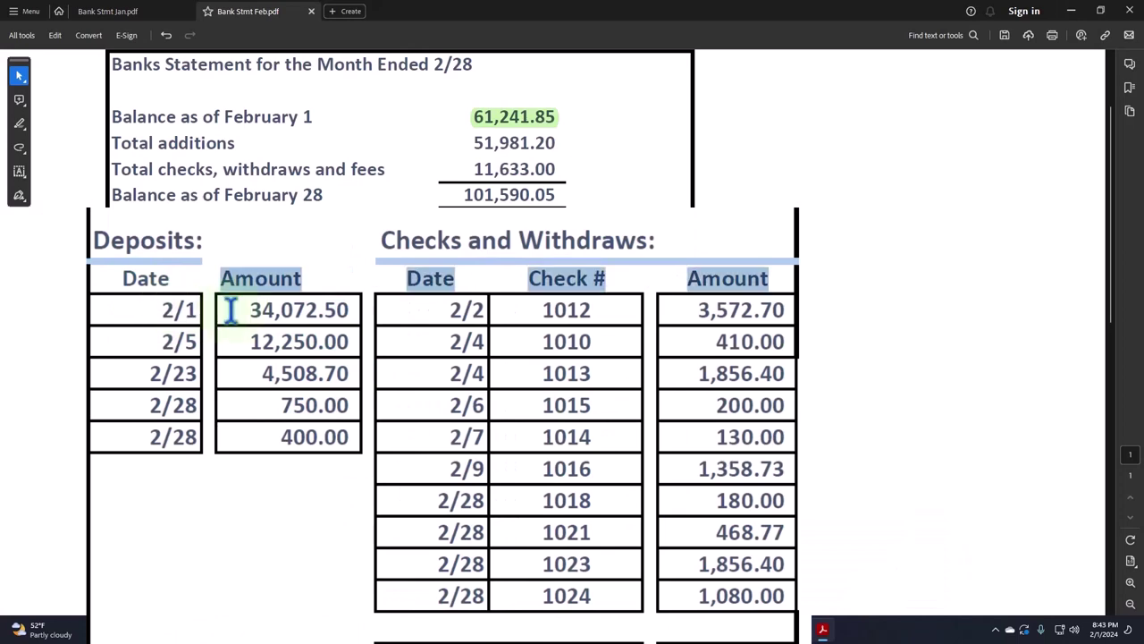
# Step: Highlight the 2/1 34,072.50 statement deposit green and tick the 02/02 12,250.00 deposit
pyautogui.moveTo(230, 311); pyautogui.dragTo(352, 310)
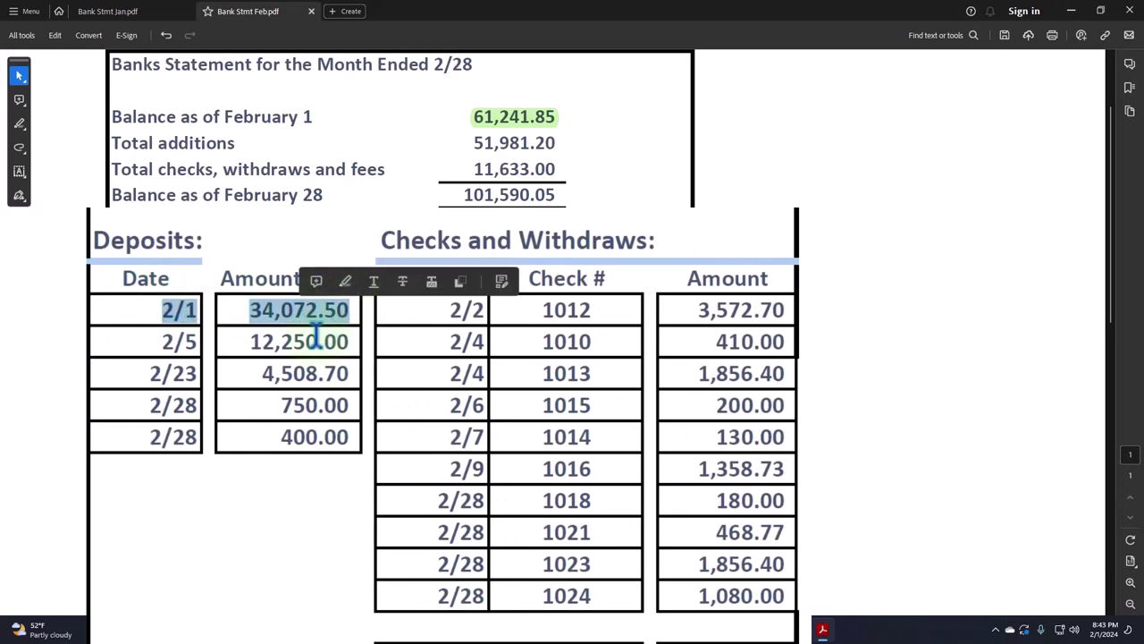
pyautogui.click(347, 281)
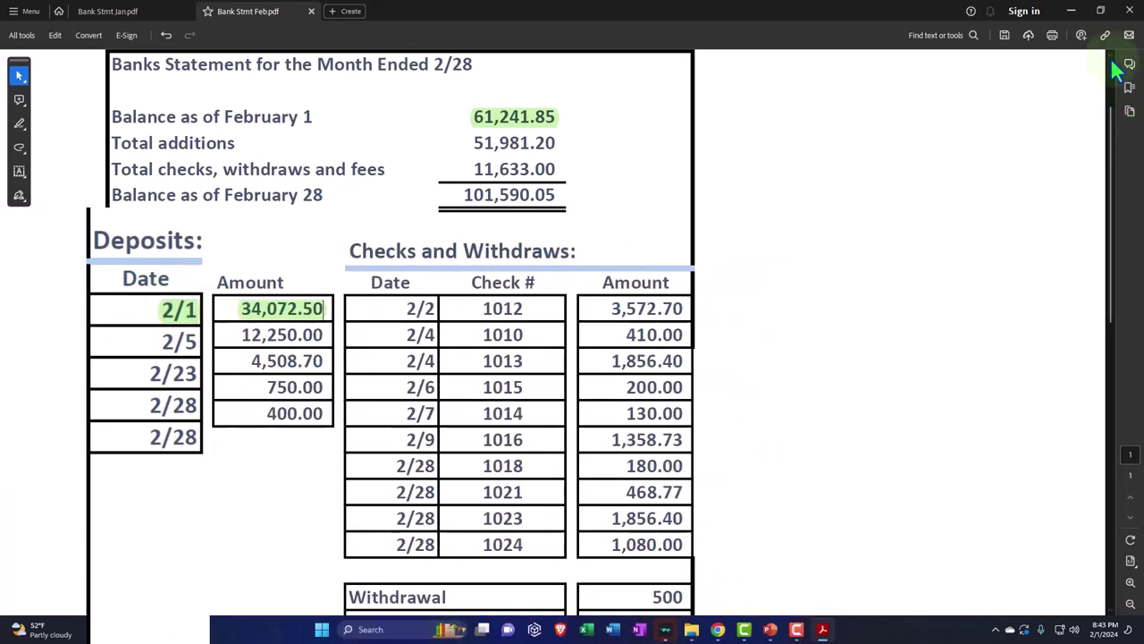
pyautogui.hotkey('alt', 'Tab')
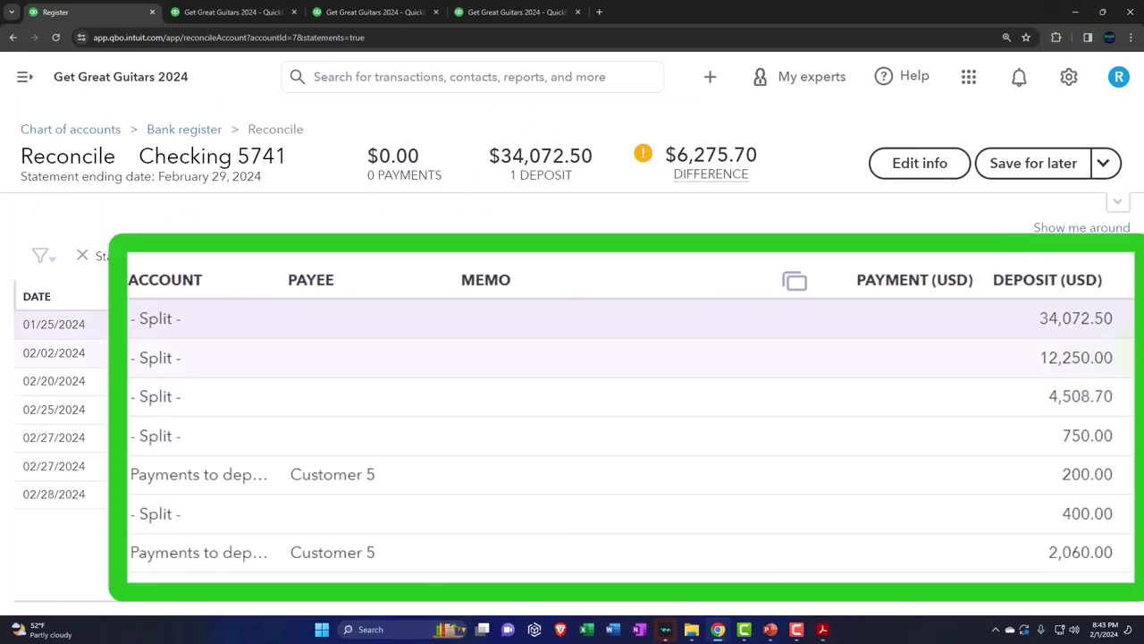
pyautogui.click(1084, 353)
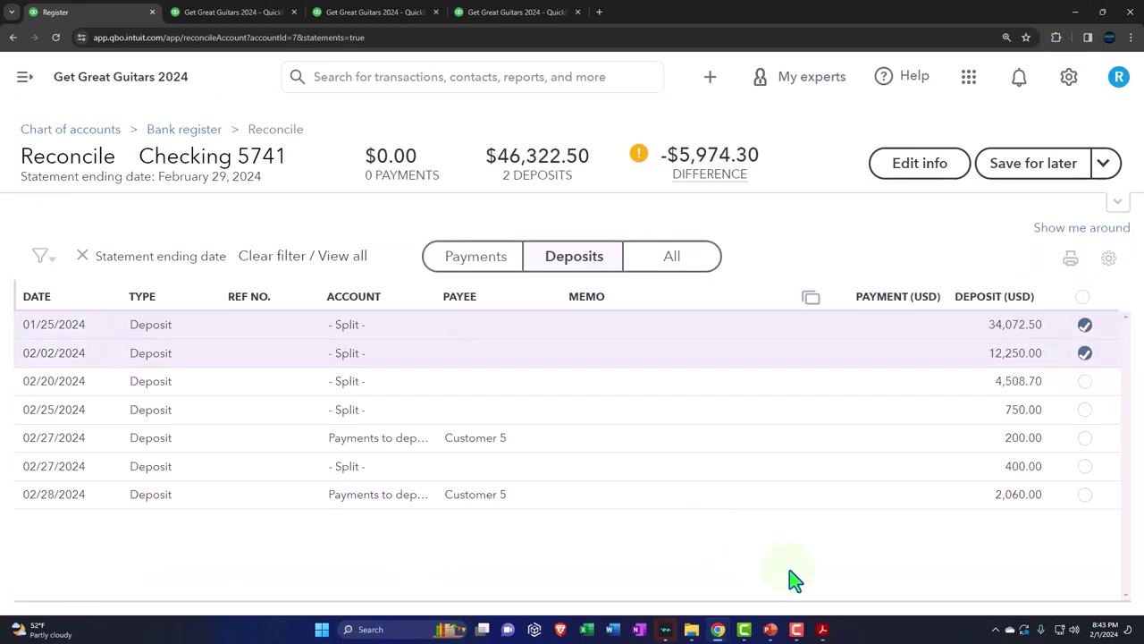
# Step: Highlight the 2/5 12,250.00 deposit green on the February statement
pyautogui.moveTo(824, 631)
pyautogui.click(762, 570)
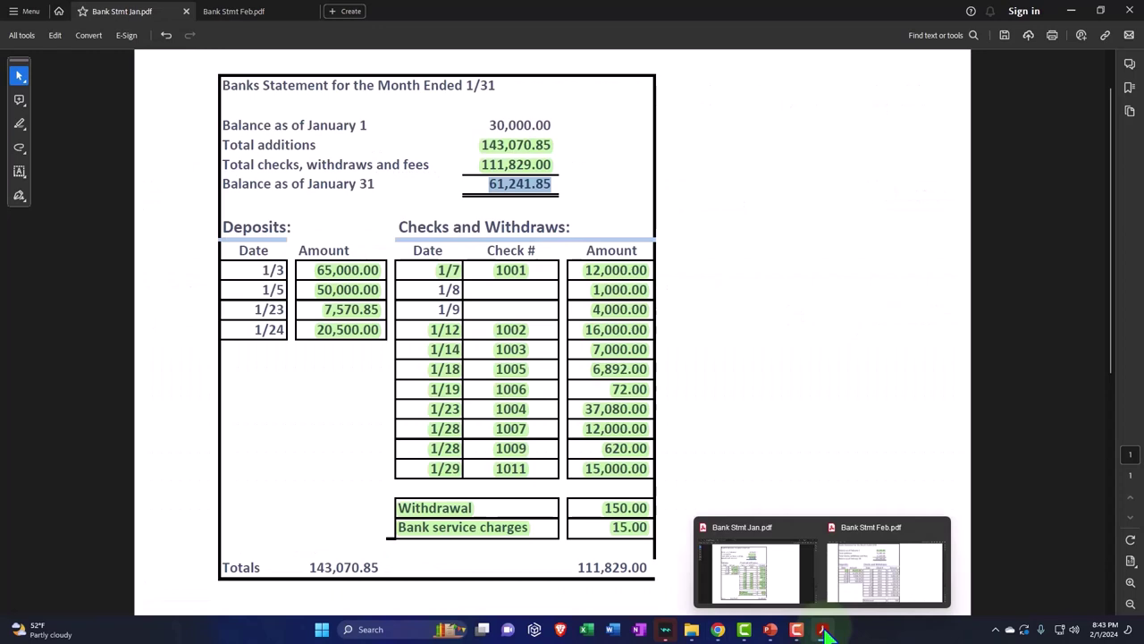
pyautogui.click(859, 586)
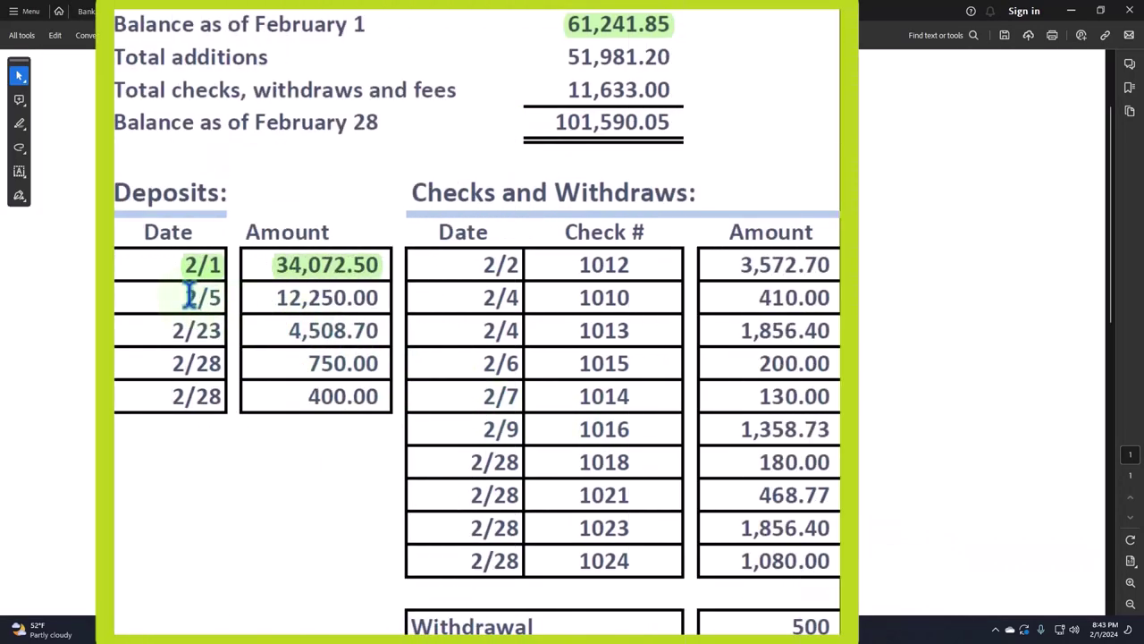
pyautogui.moveTo(177, 291); pyautogui.dragTo(357, 274)
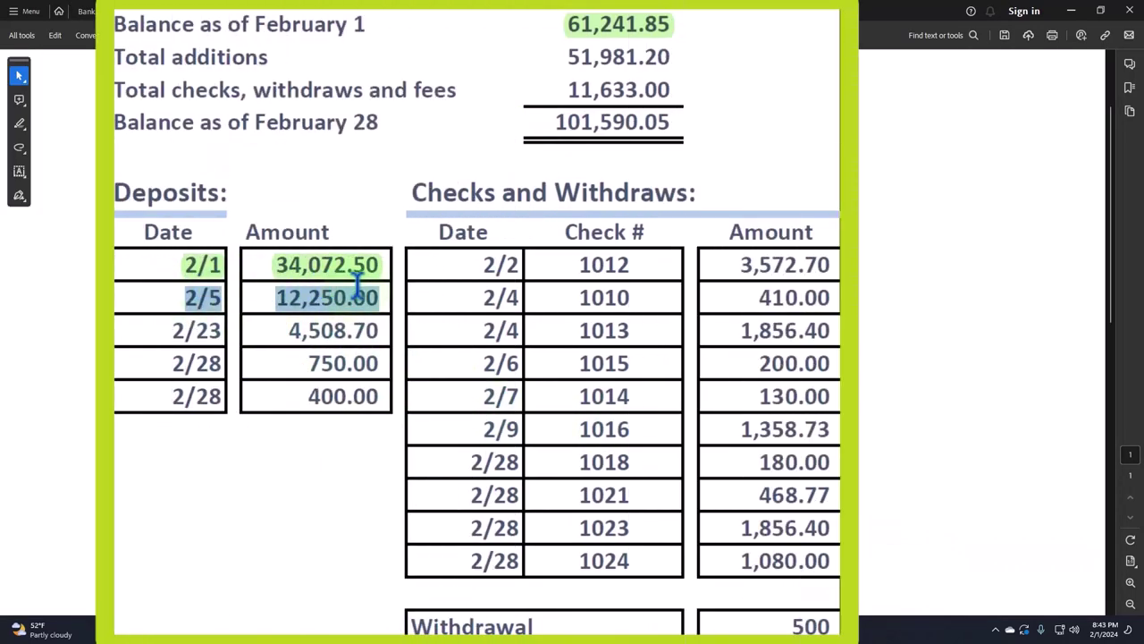
pyautogui.click(407, 268)
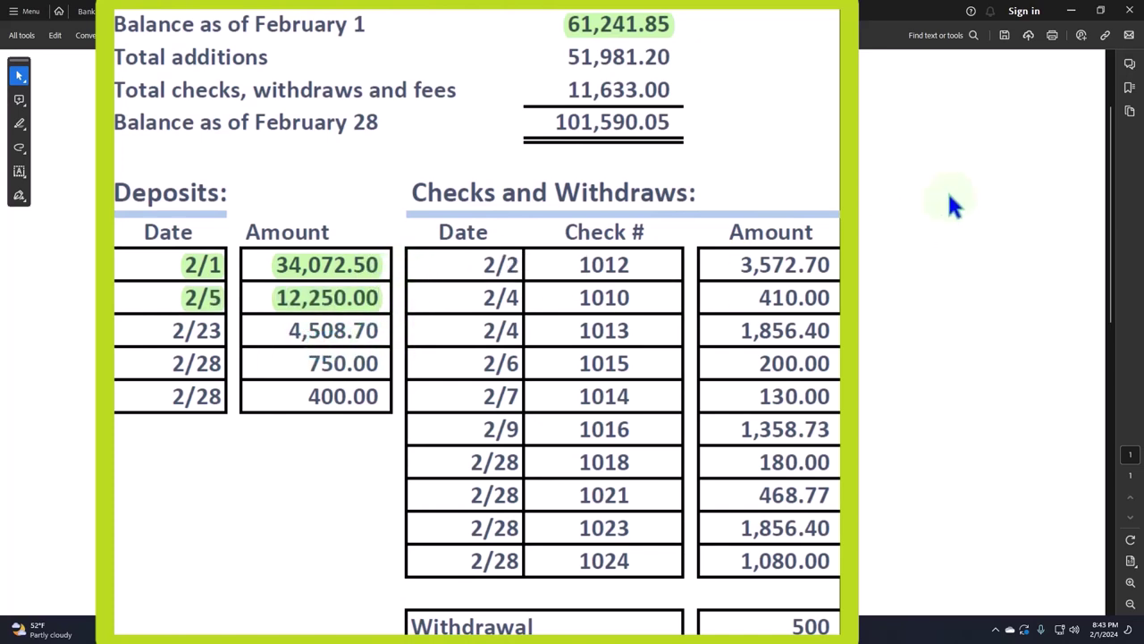
pyautogui.click(1070, 11)
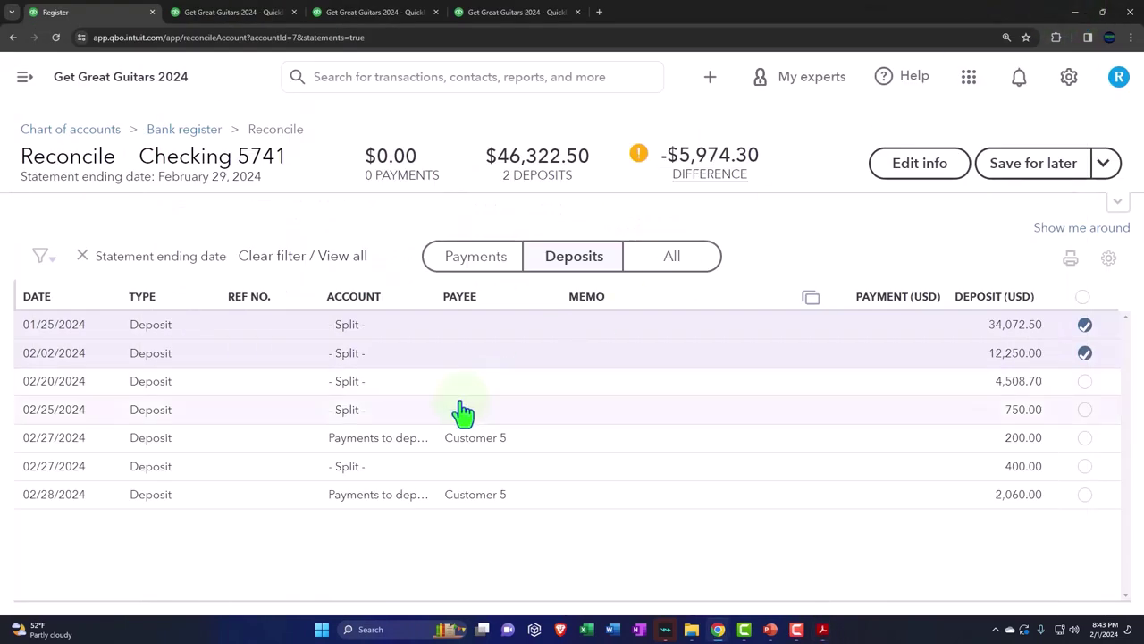
# Step: Tick the 02/20 4,508.70 deposit and highlight the matching 2/23 statement deposit green
pyautogui.click(1084, 381)
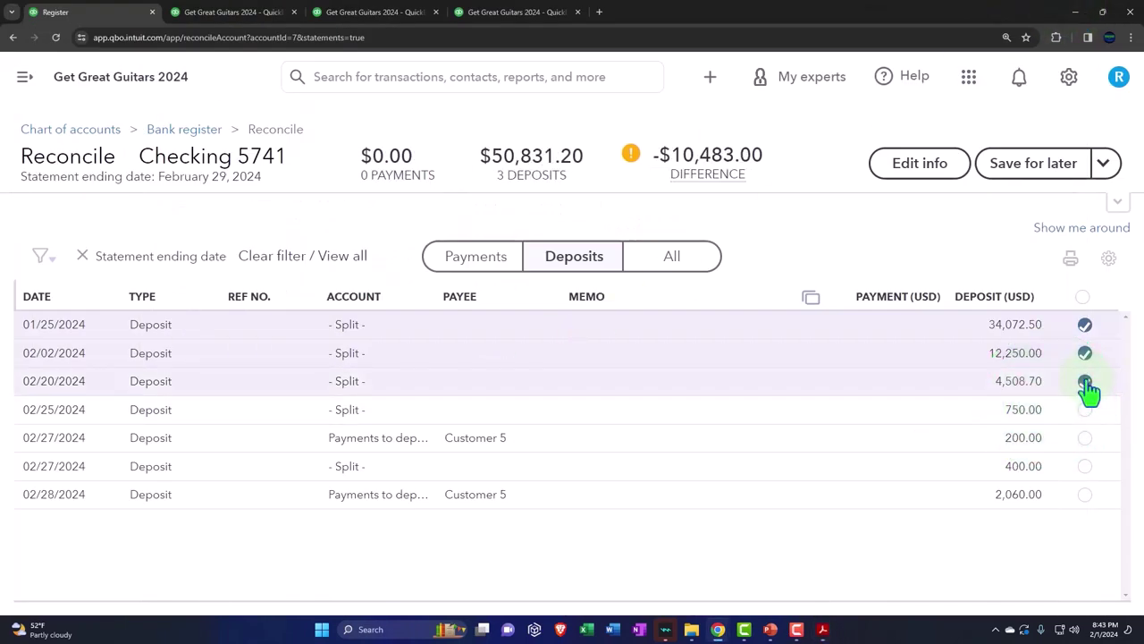
pyautogui.moveTo(823, 631)
pyautogui.click(866, 582)
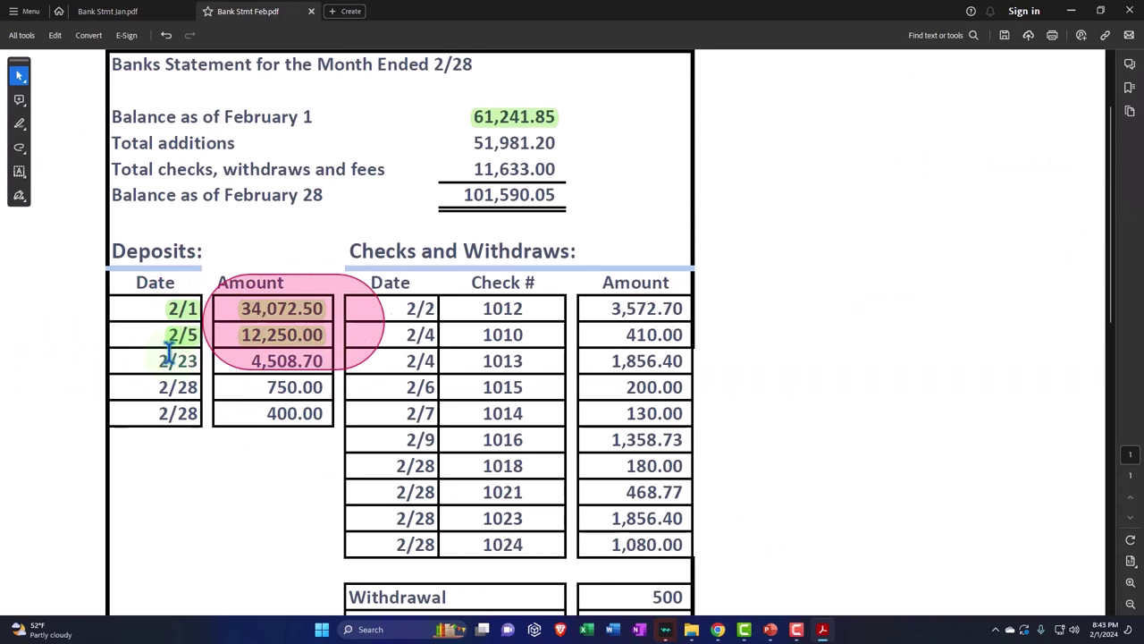
pyautogui.moveTo(159, 360); pyautogui.dragTo(324, 361)
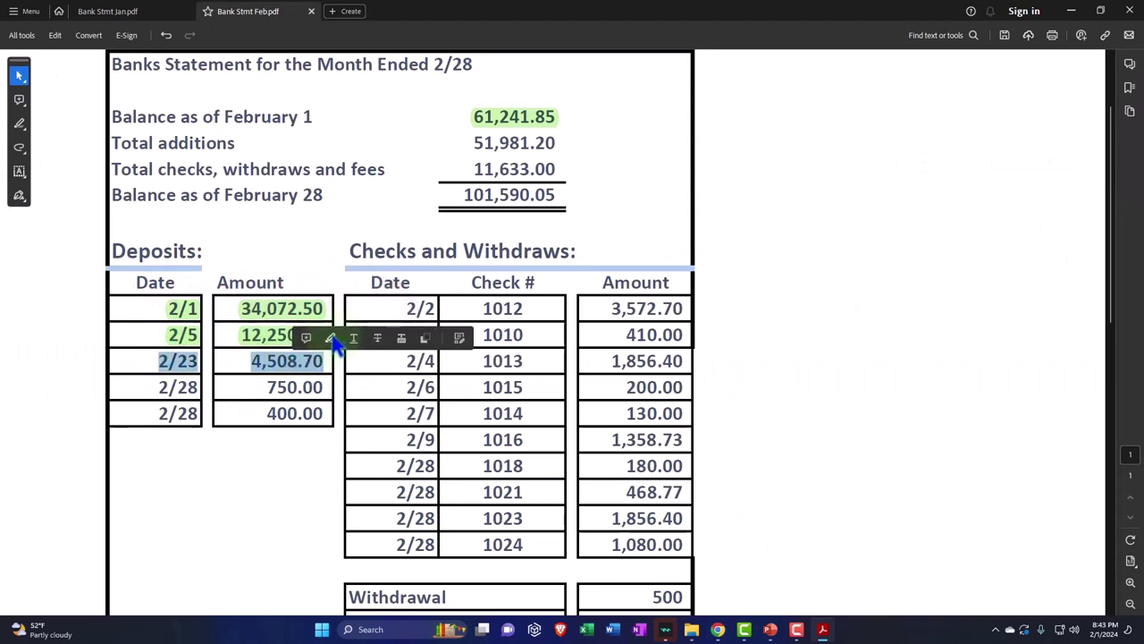
pyautogui.click(334, 339)
pyautogui.click(1071, 11)
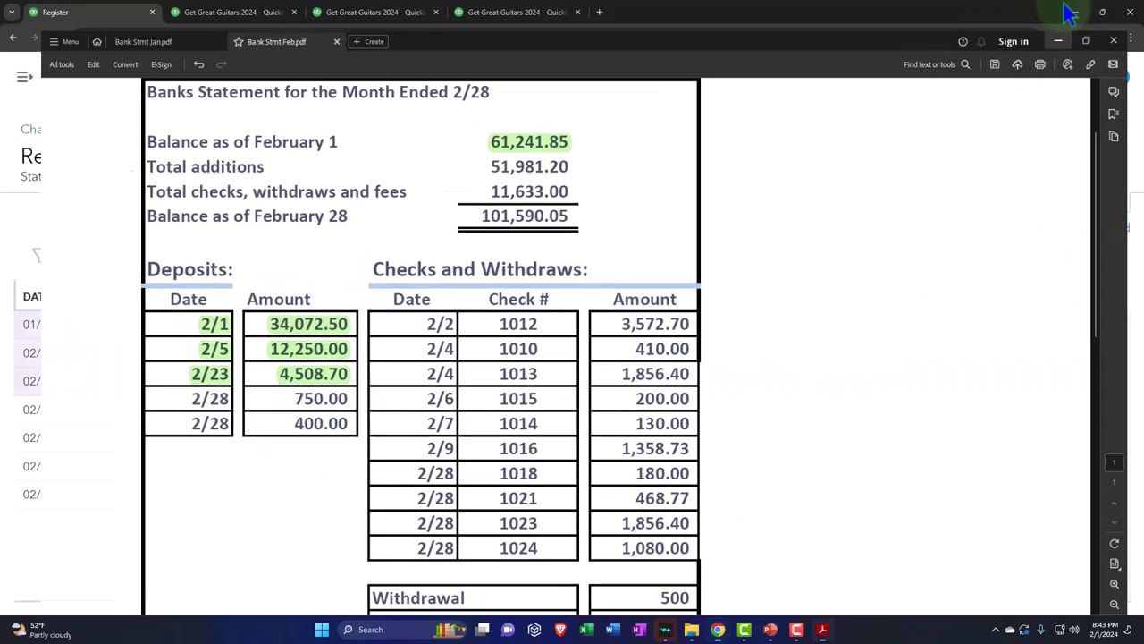
# Step: Tick the 02/25 750.00 deposit and highlight the matching 2/28 750.00 statement row green
pyautogui.click(1084, 409)
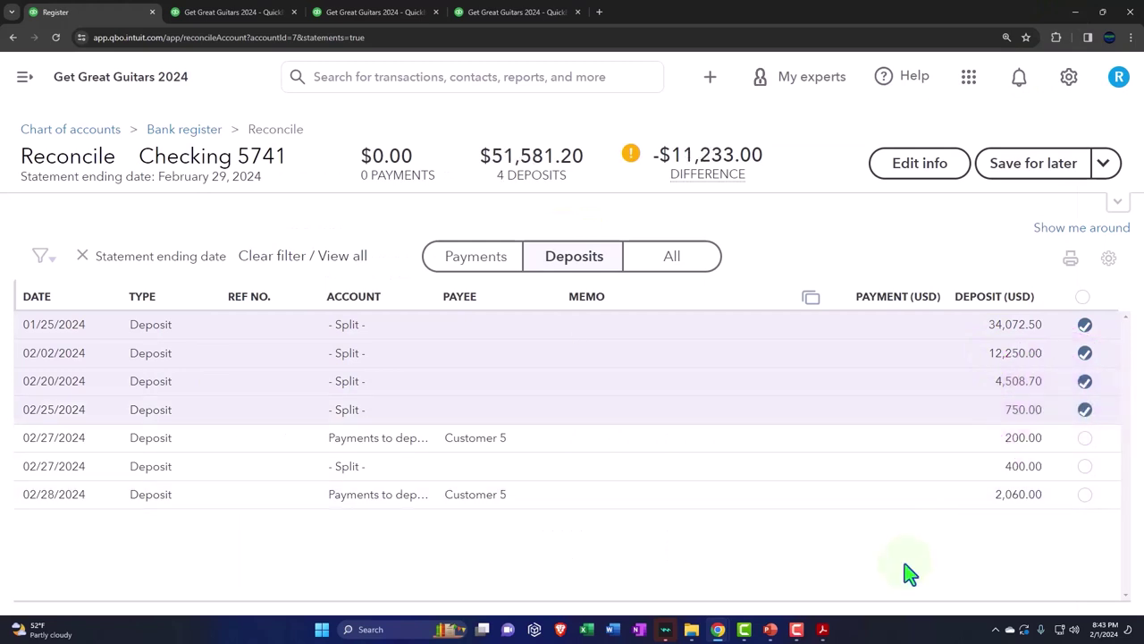
pyautogui.moveTo(829, 633)
pyautogui.click(844, 585)
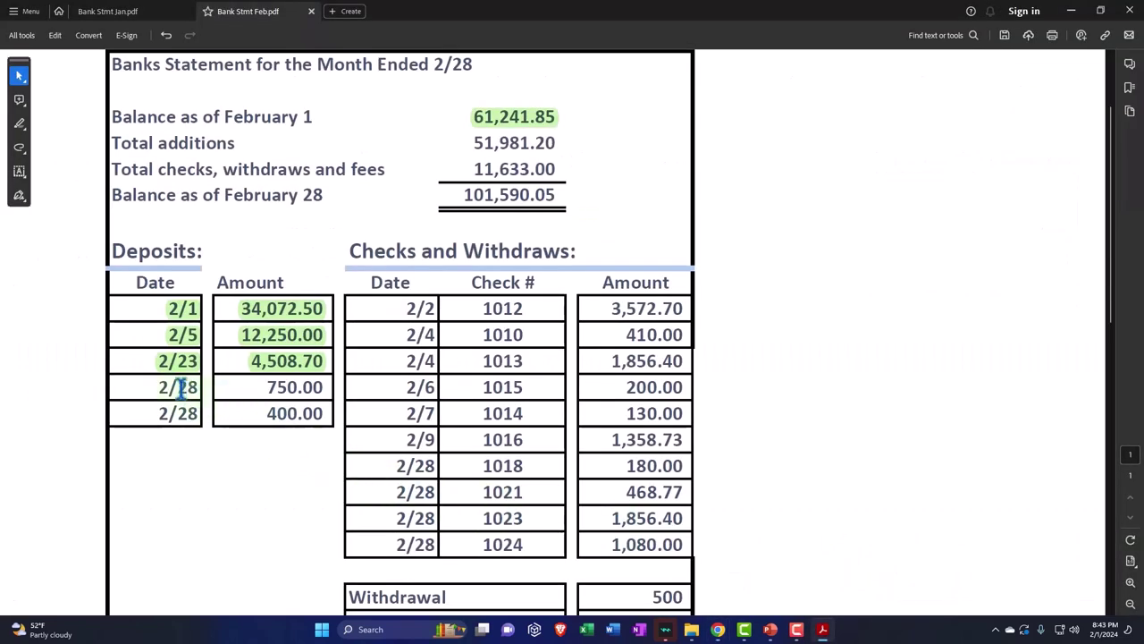
pyautogui.moveTo(169, 386); pyautogui.dragTo(324, 387)
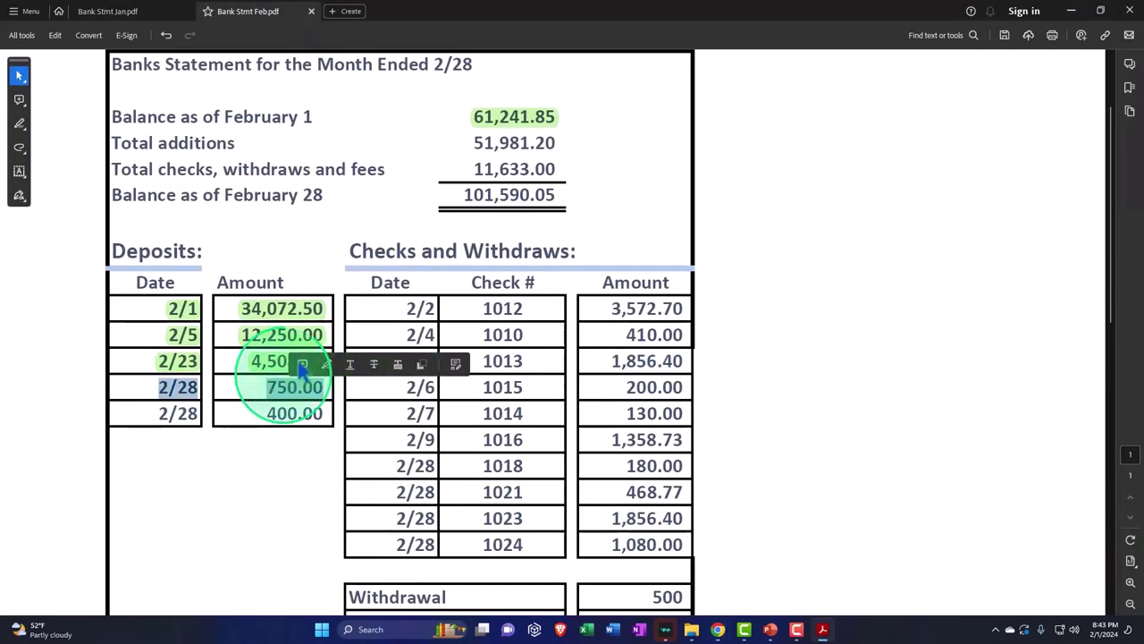
pyautogui.click(327, 363)
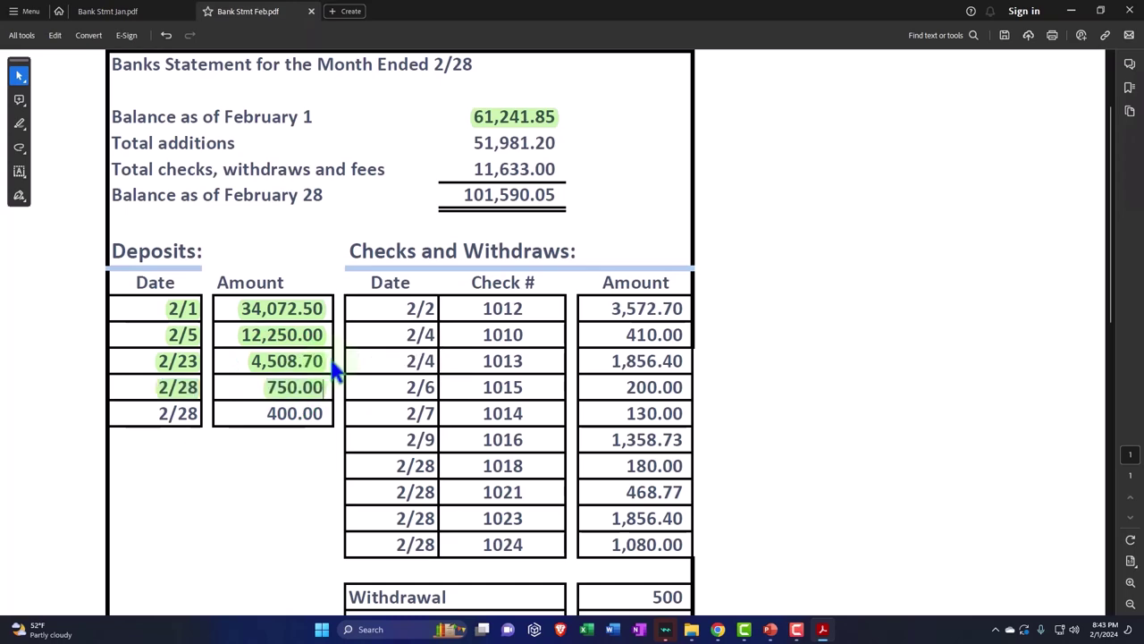
pyautogui.click(1071, 11)
# Step: Tick the 02/27 400.00 deposit and highlight the matching 2/28 400.00 statement row green
pyautogui.click(1086, 466)
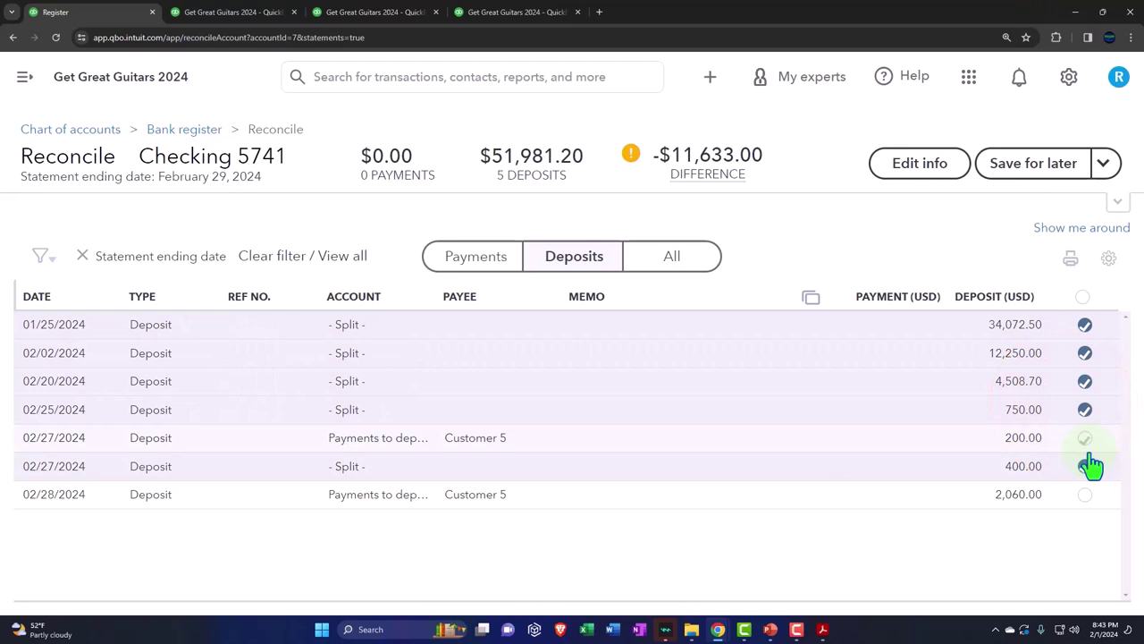
pyautogui.moveTo(823, 629)
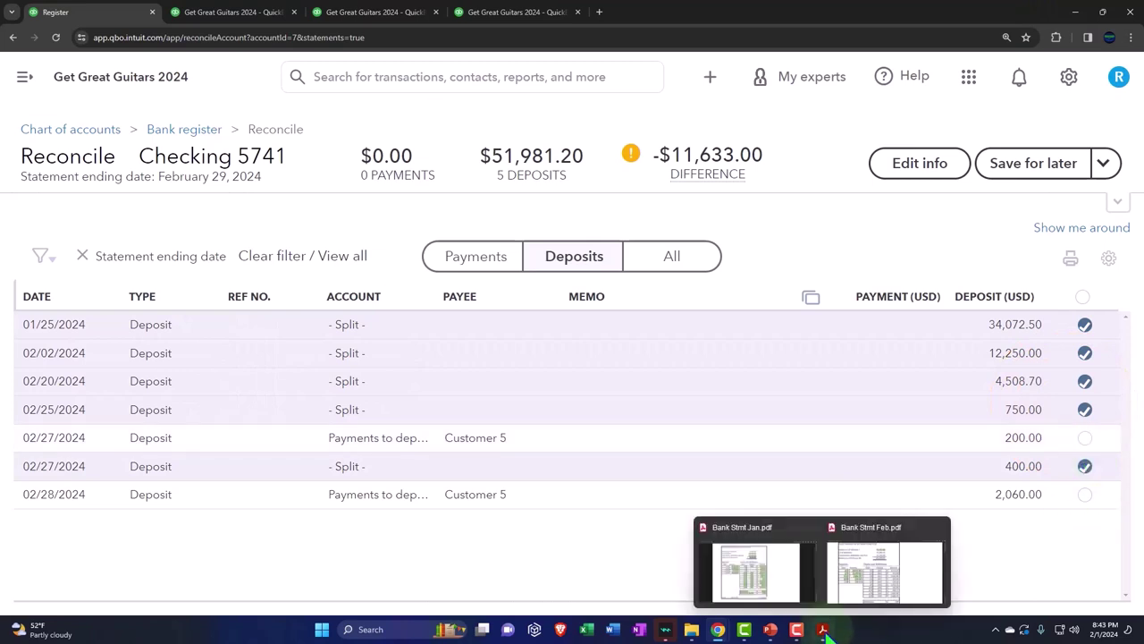
pyautogui.click(834, 567)
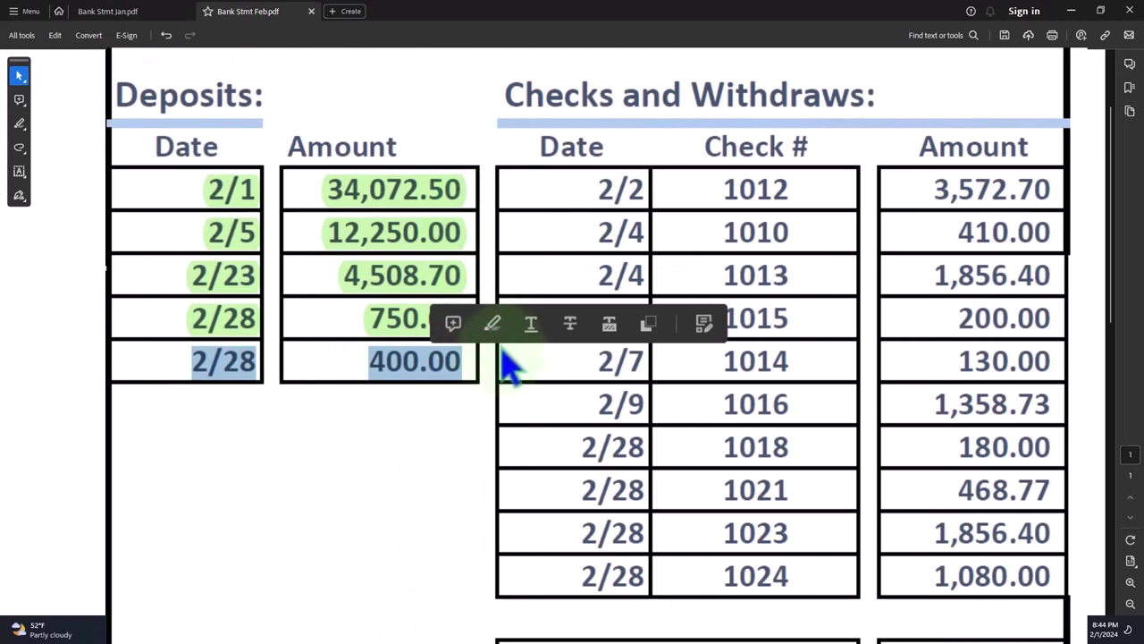
pyautogui.click(492, 325)
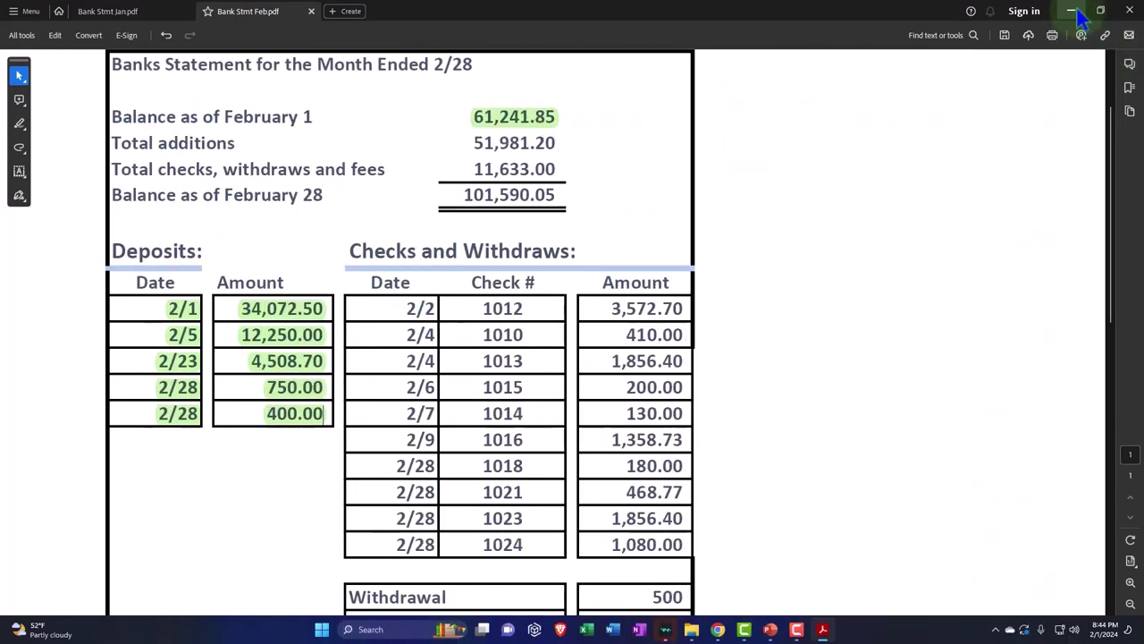
pyautogui.click(1072, 10)
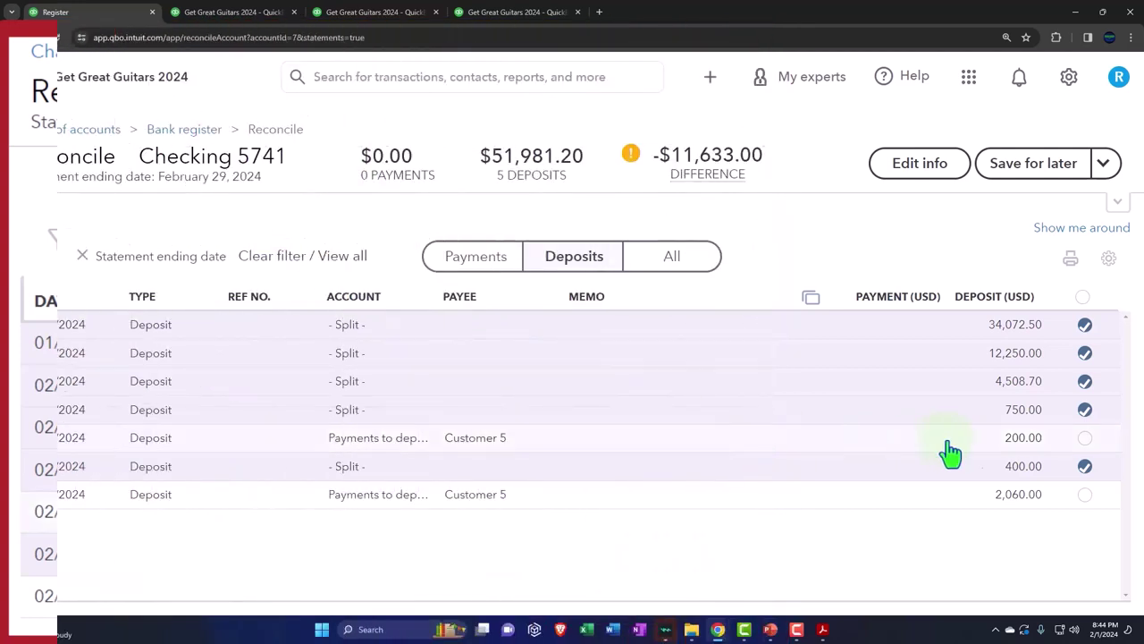
pyautogui.click(1035, 459)
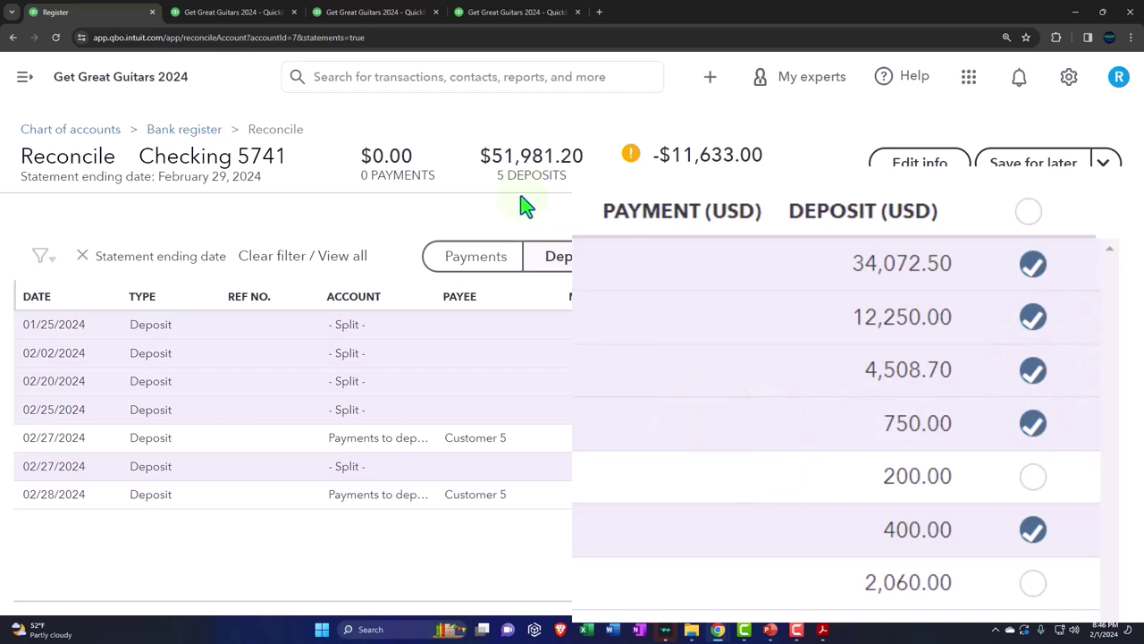
# Step: Highlight the statement's 51,981.20 Total additions figure green, then return to QuickBooks
pyautogui.moveTo(822, 629)
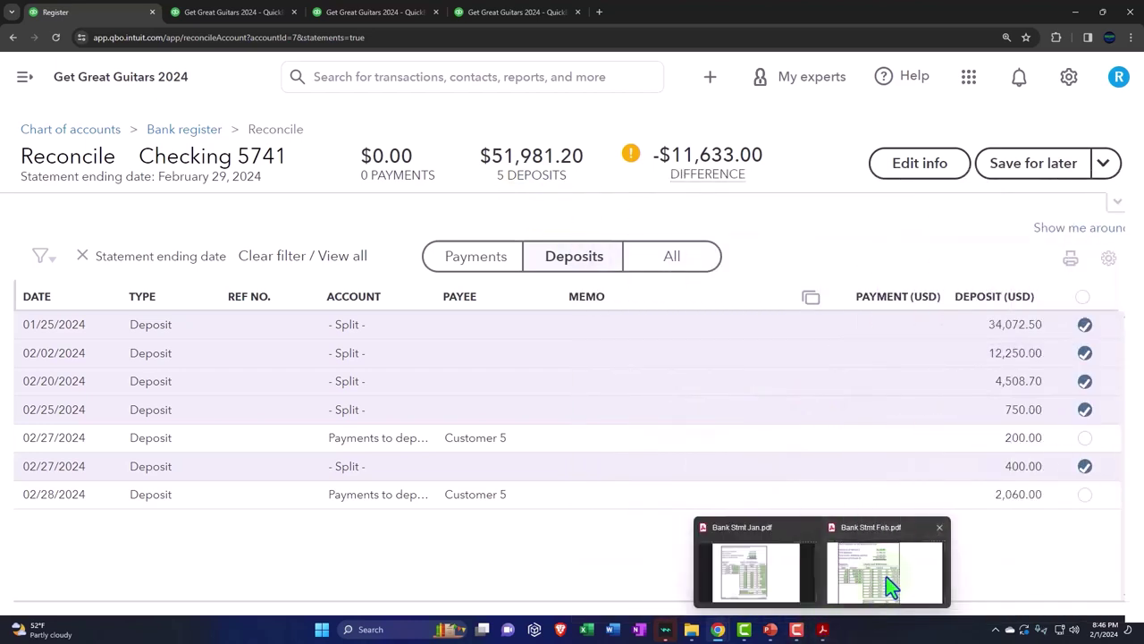
pyautogui.click(886, 575)
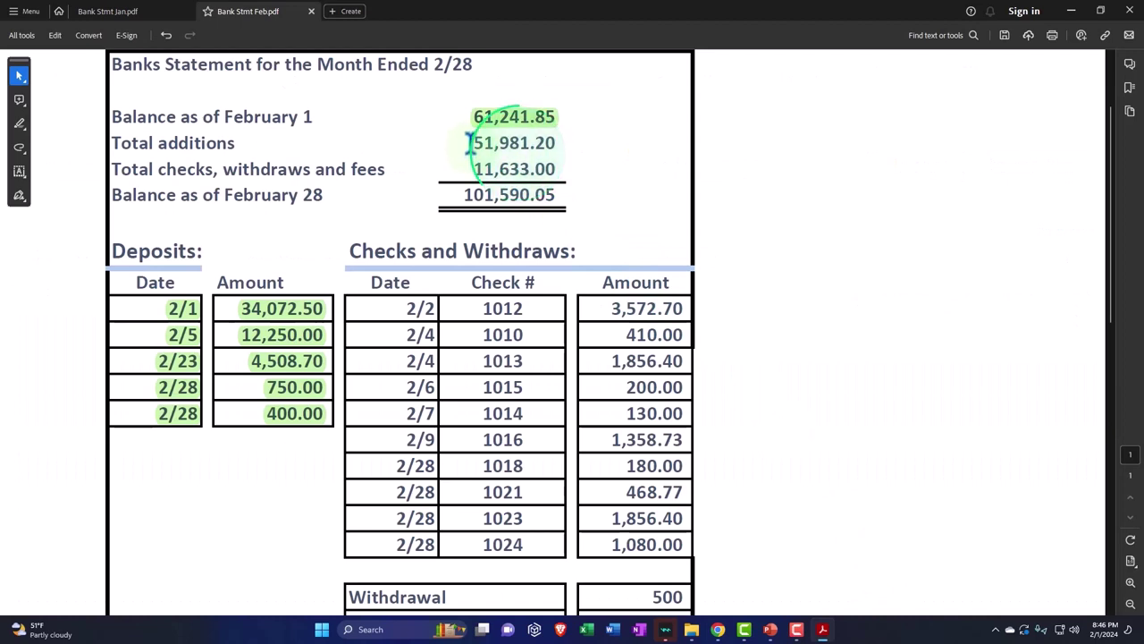
pyautogui.moveTo(469, 143); pyautogui.dragTo(561, 142)
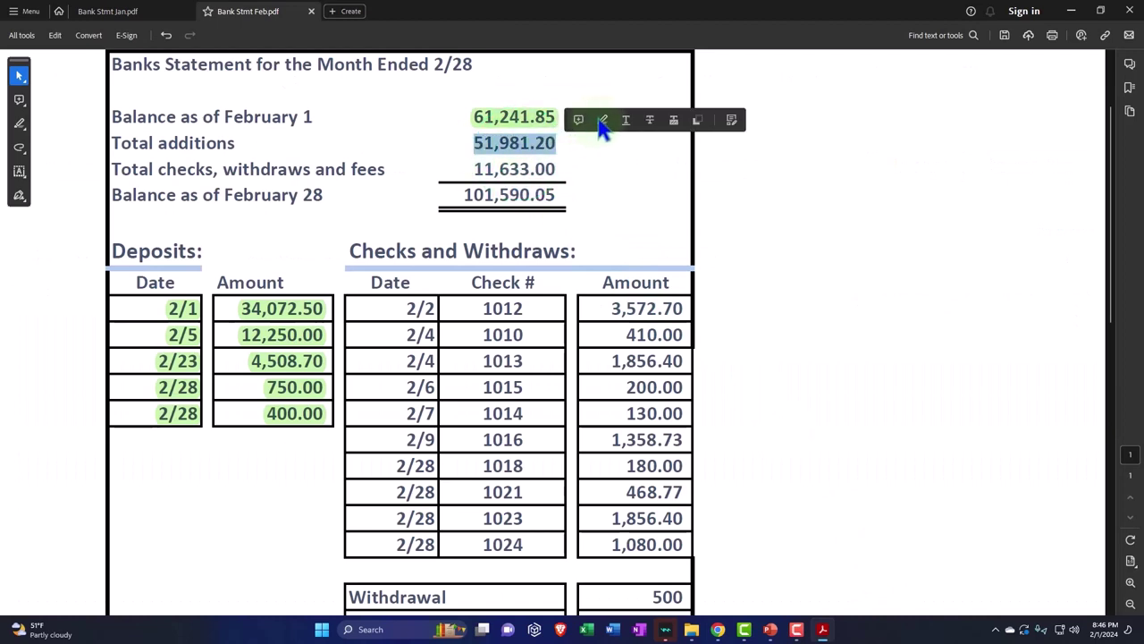
pyautogui.click(602, 121)
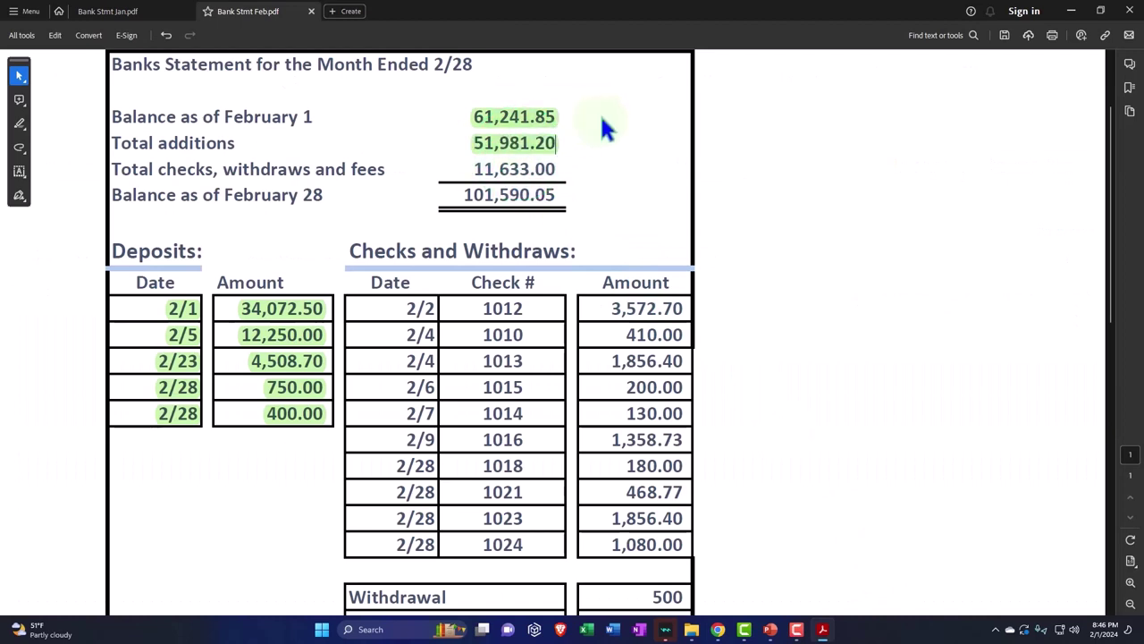
pyautogui.click(1071, 11)
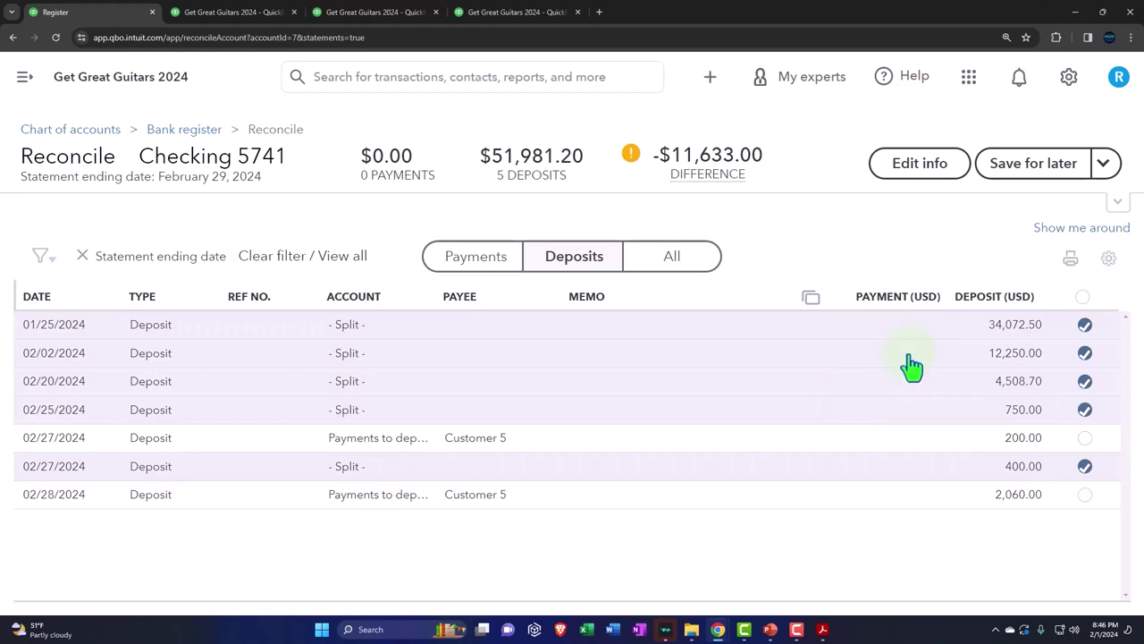
# Step: Save the Checking 5741 reconciliation for later with five deposits ticked totalling $51,981.20
pyautogui.click(1036, 172)
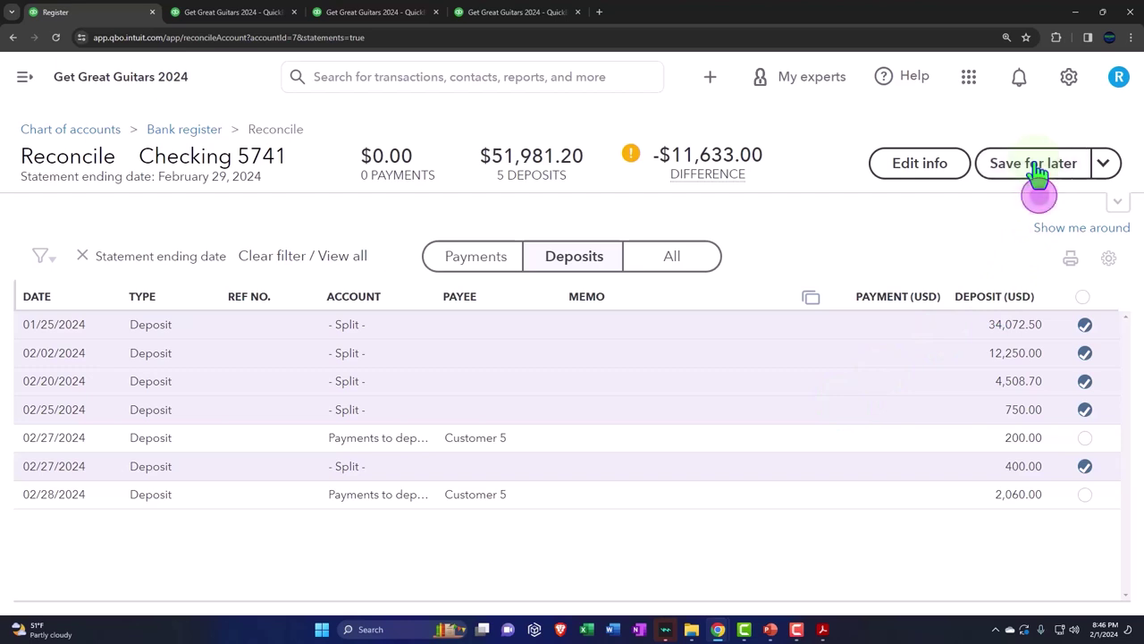